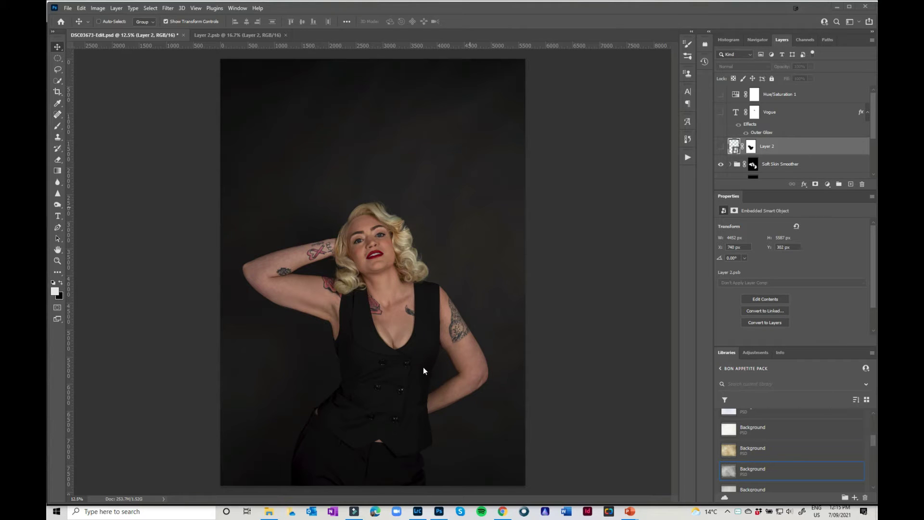
Show Layer 2's neon diamond, open Layer 2.psb, and hide its glow Layer 1.
click(720, 147)
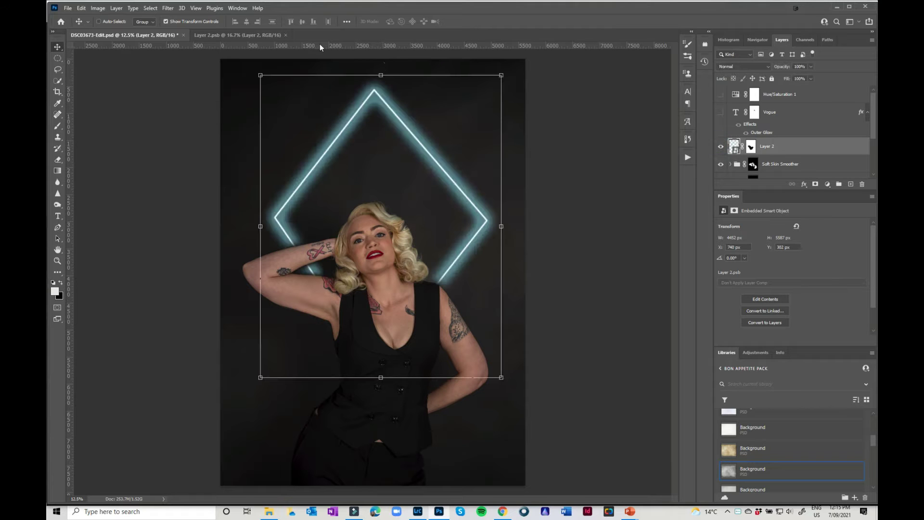
click(243, 34)
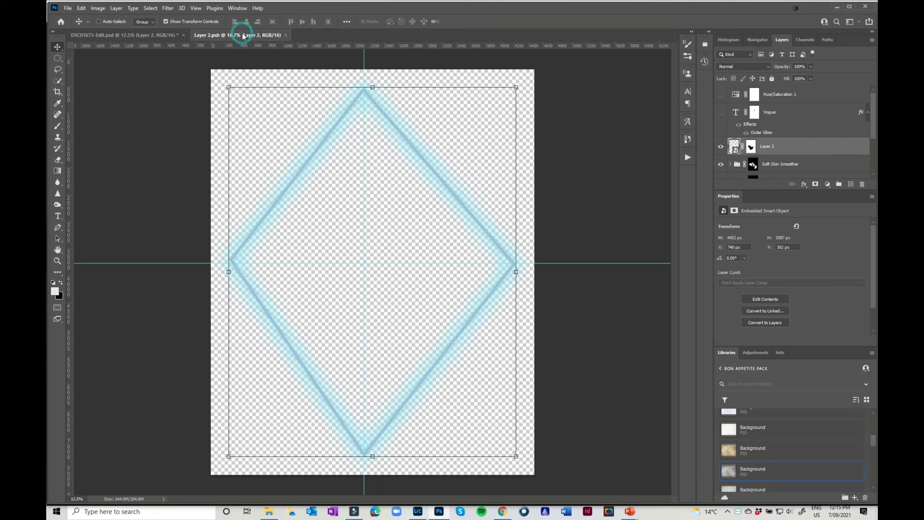
click(719, 113)
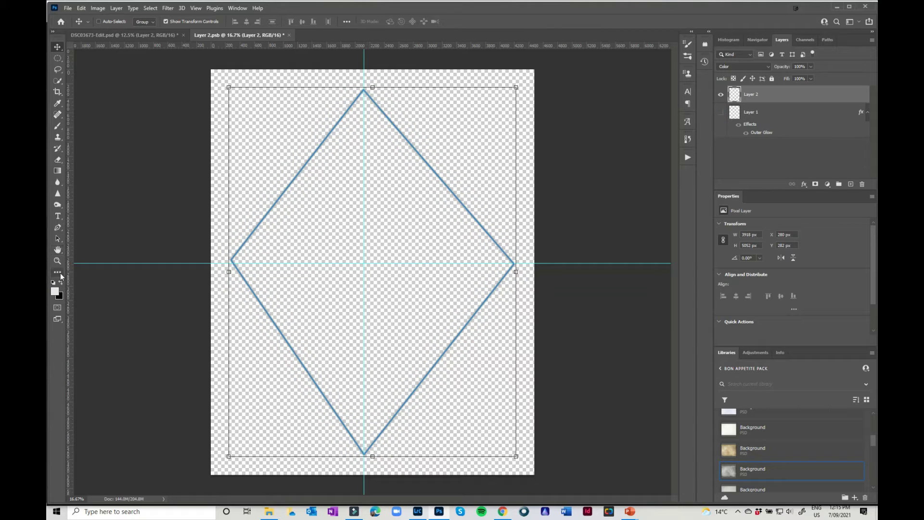
mouse_move(58, 272)
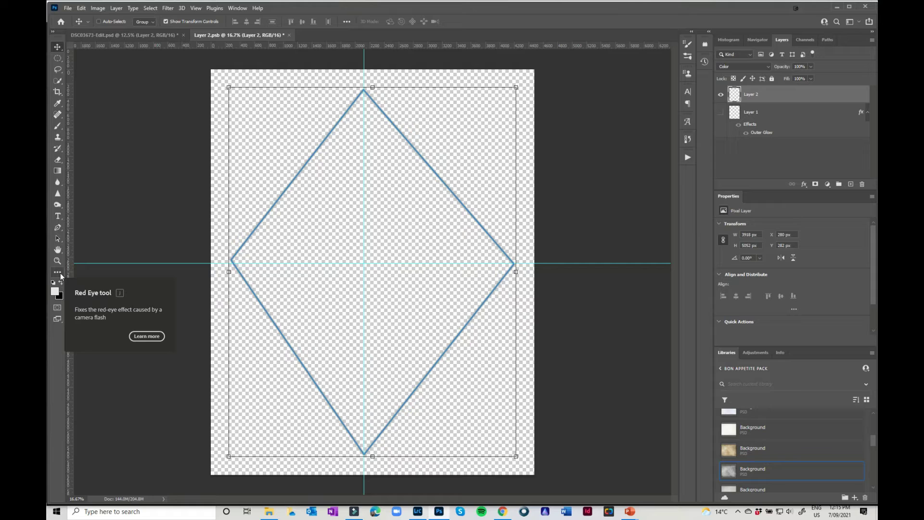
click(60, 273)
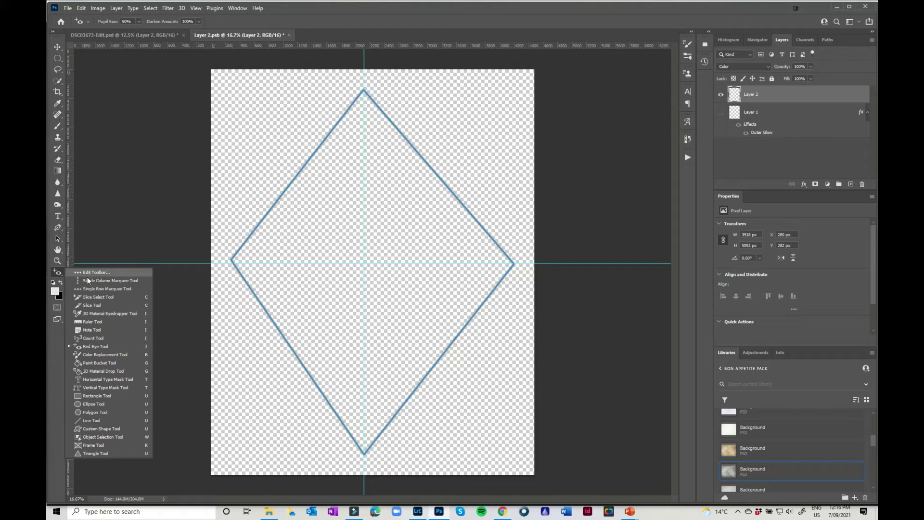
Pick the Custom Shape Tool and browse the preset shapes without choosing one.
click(96, 427)
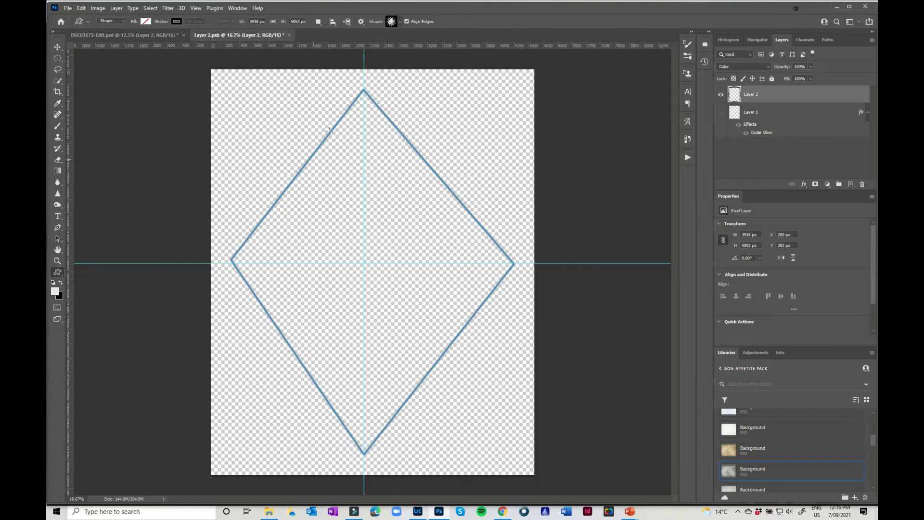
click(400, 22)
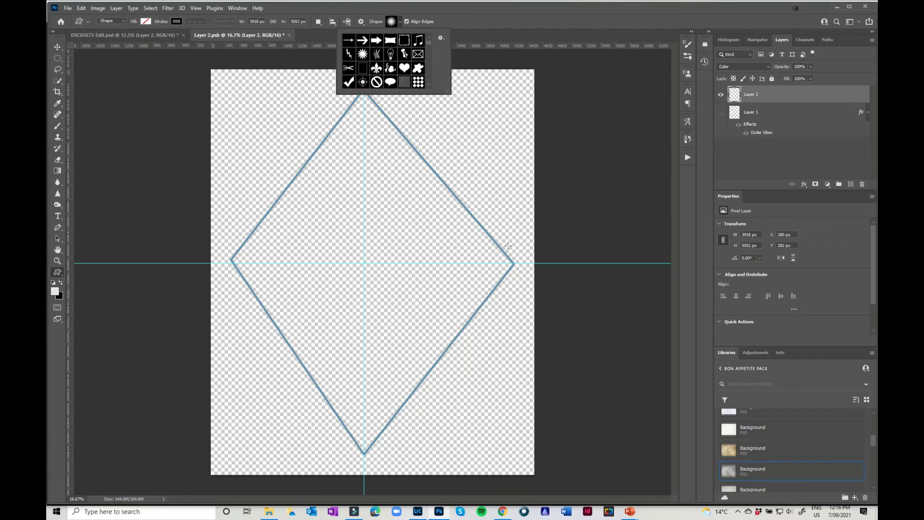
click(574, 32)
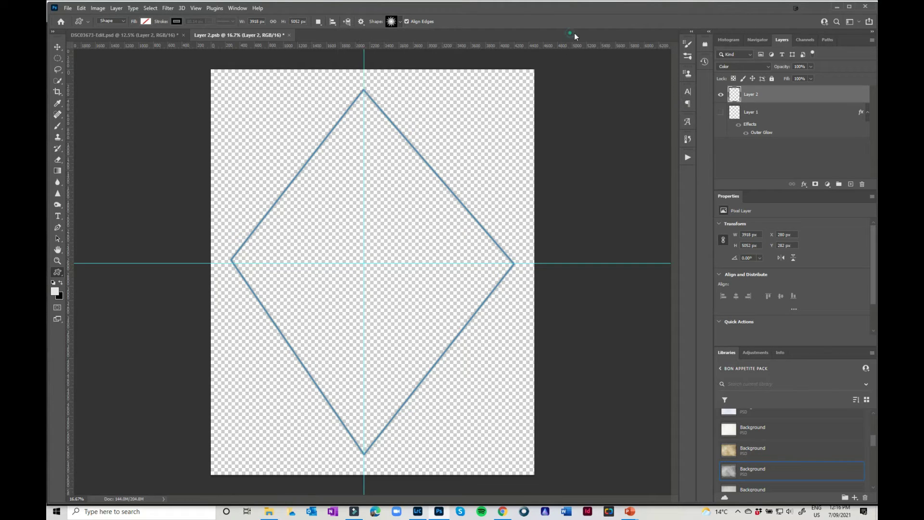
Show and select Layer 1, then review its Outer Glow settings and confirm unchanged.
click(720, 112)
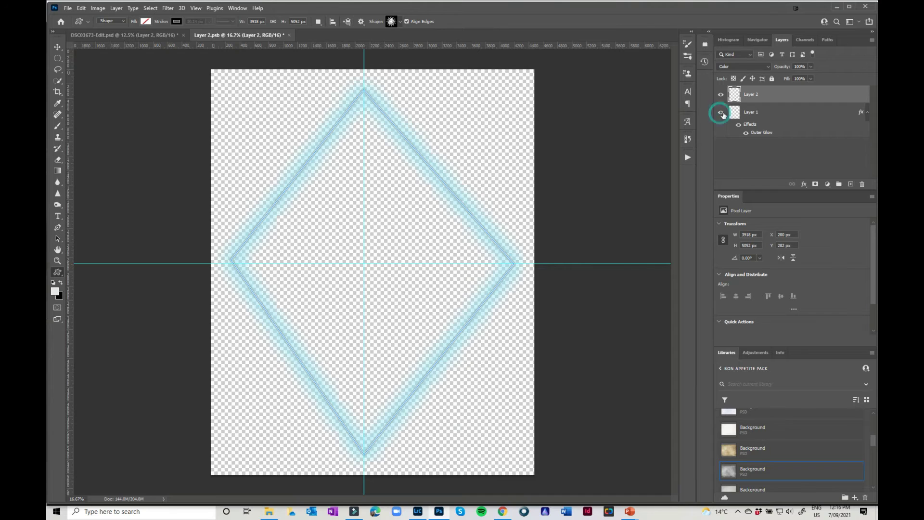
click(750, 126)
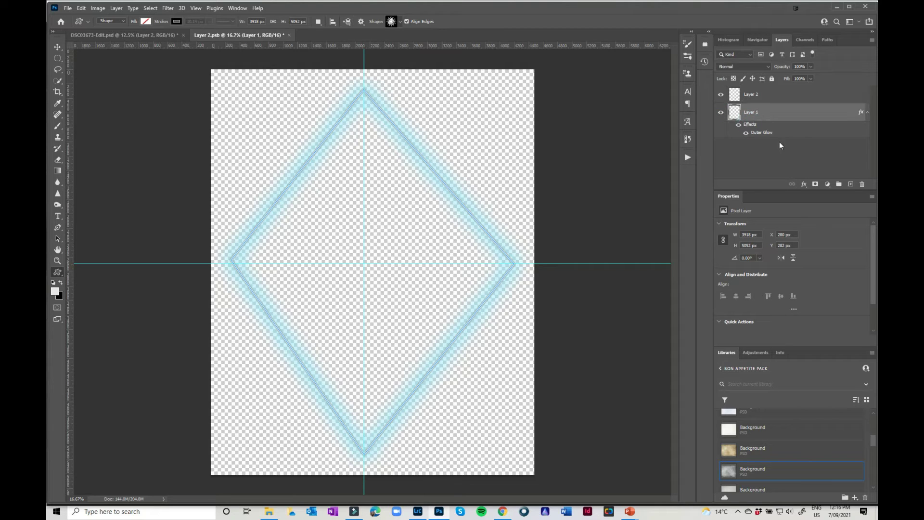
click(804, 186)
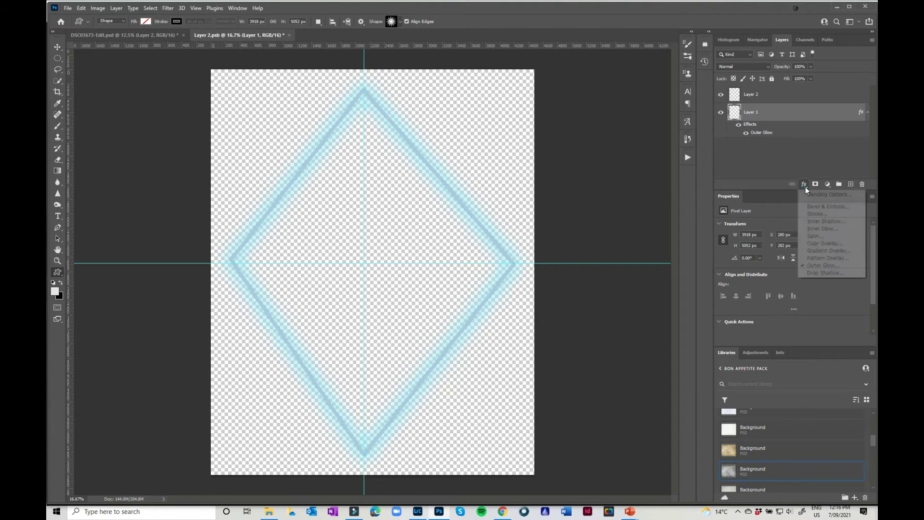
click(814, 272)
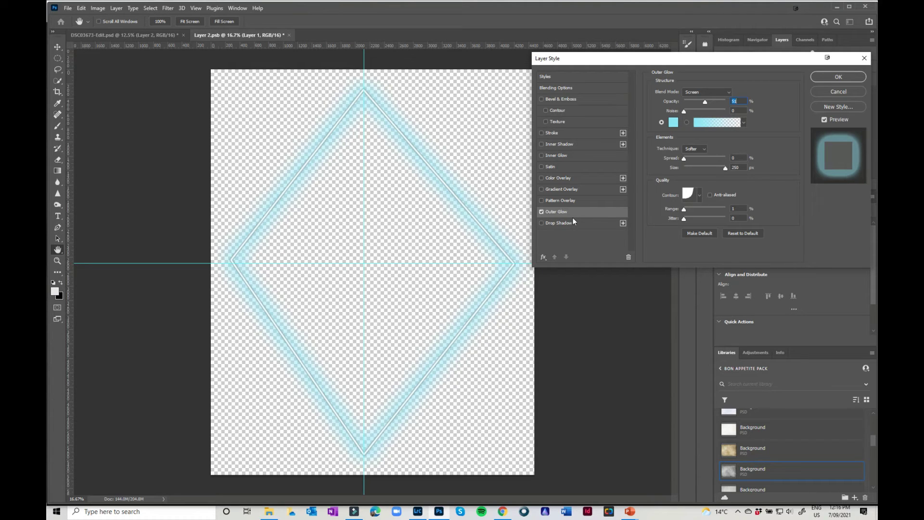
click(858, 74)
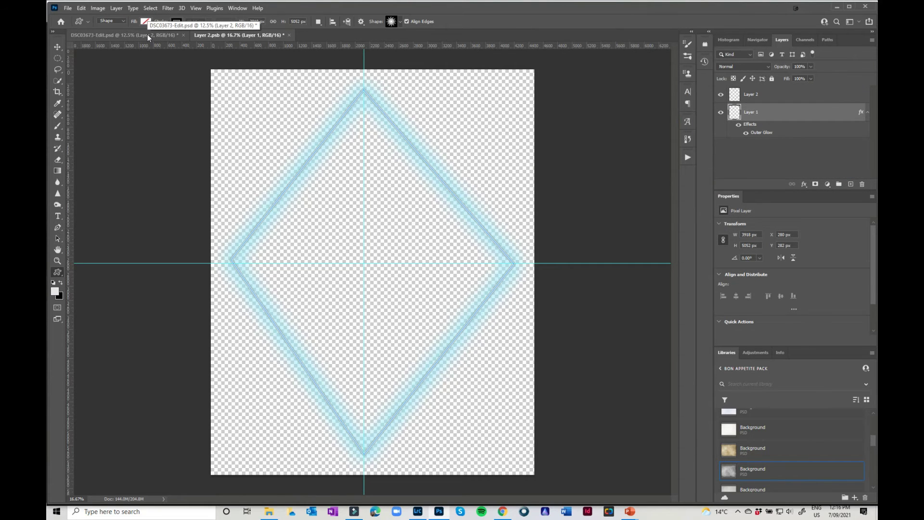
In DSC03673-Edit.psd, show the Vogue text and toggle its glow effect off and on.
click(147, 34)
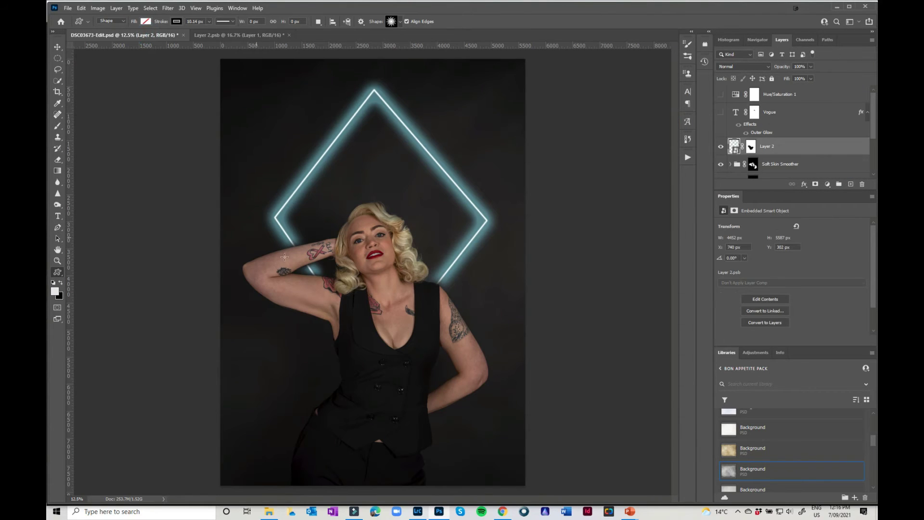
click(720, 113)
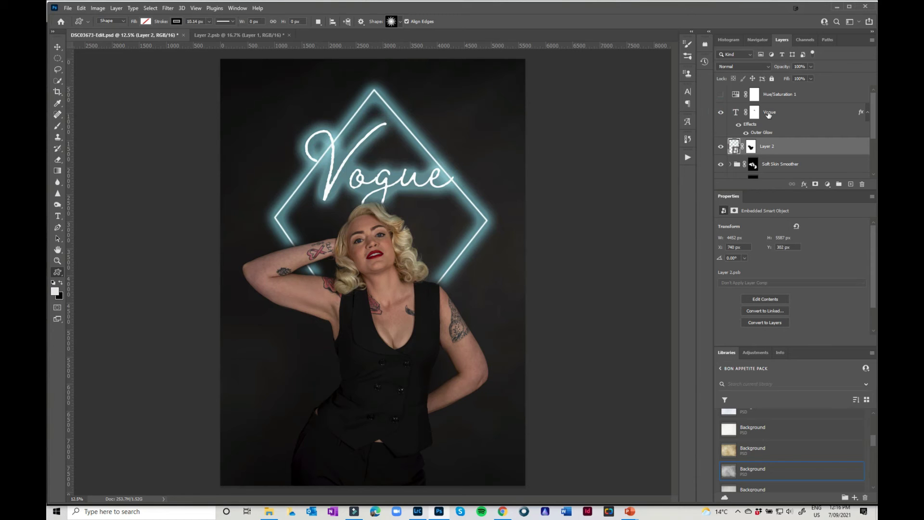
click(767, 113)
click(739, 125)
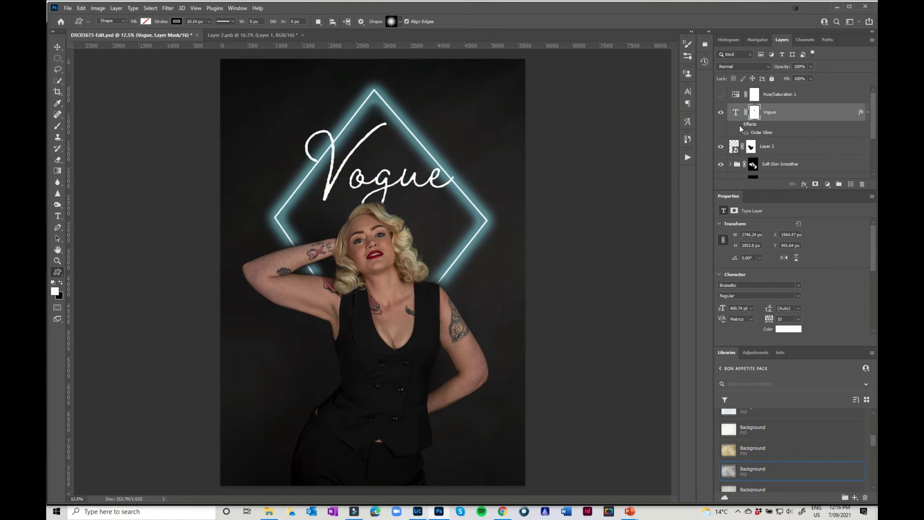
click(739, 124)
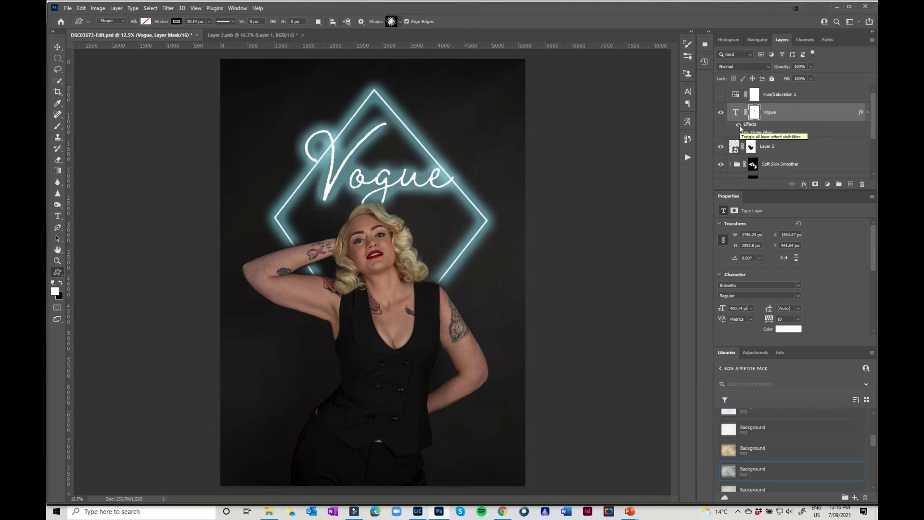
Show and select Hue/Saturation 1, then drag its Hue slider toward a redder pink.
click(720, 94)
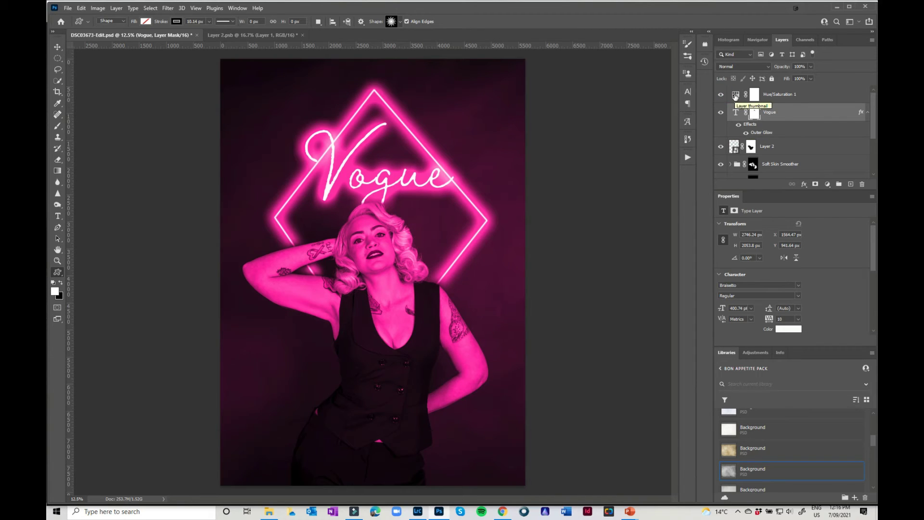
click(734, 96)
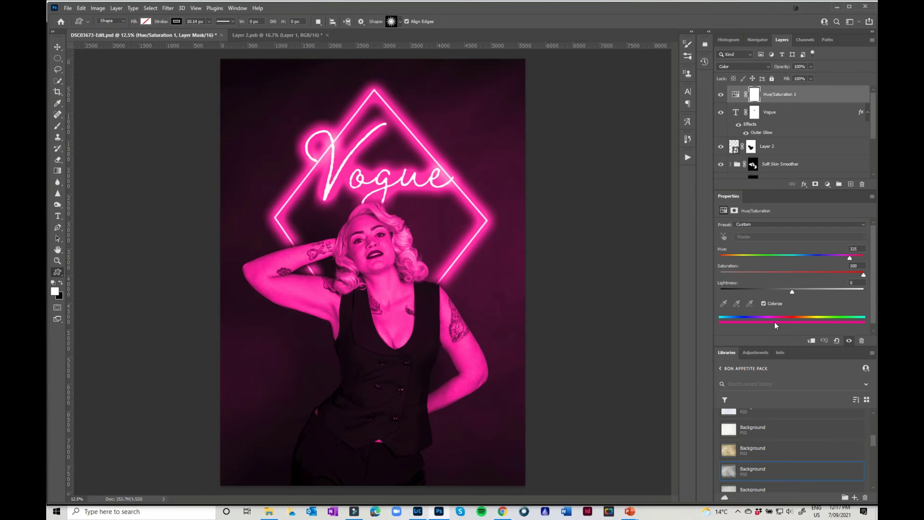
mouse_move(849, 257)
mouse_down()
mouse_move(777, 261)
mouse_move(859, 264)
mouse_move(865, 275)
mouse_up()
click(750, 147)
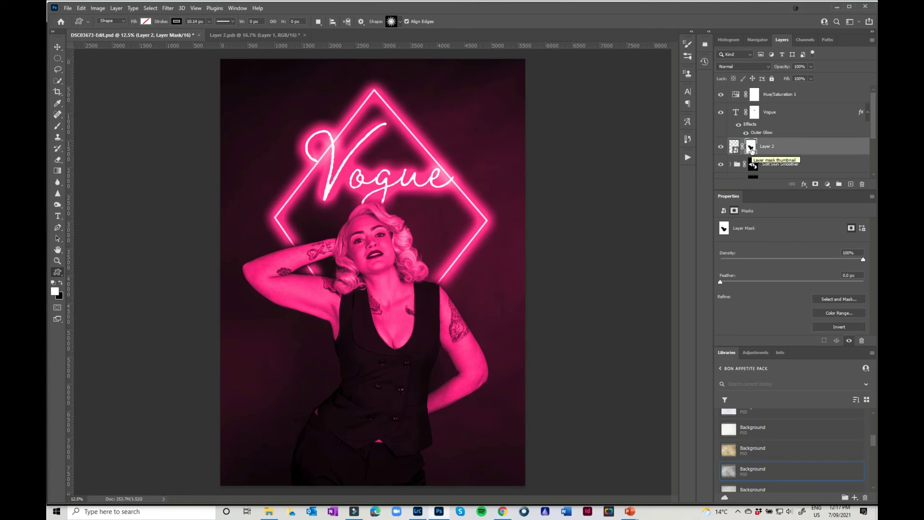
shift+click(751, 148)
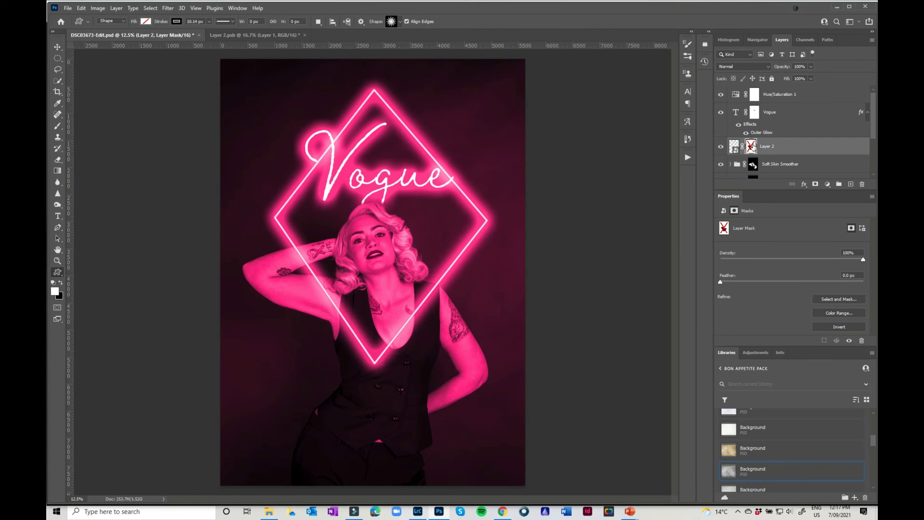
click(750, 147)
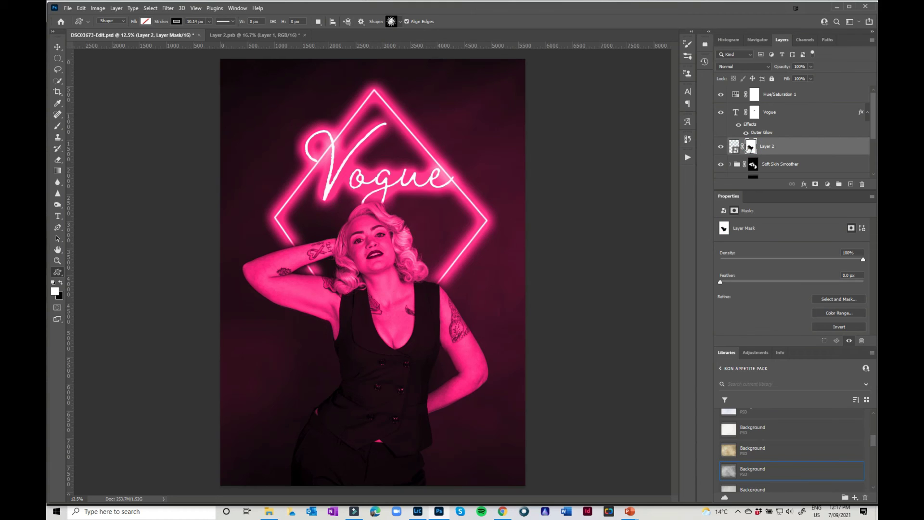